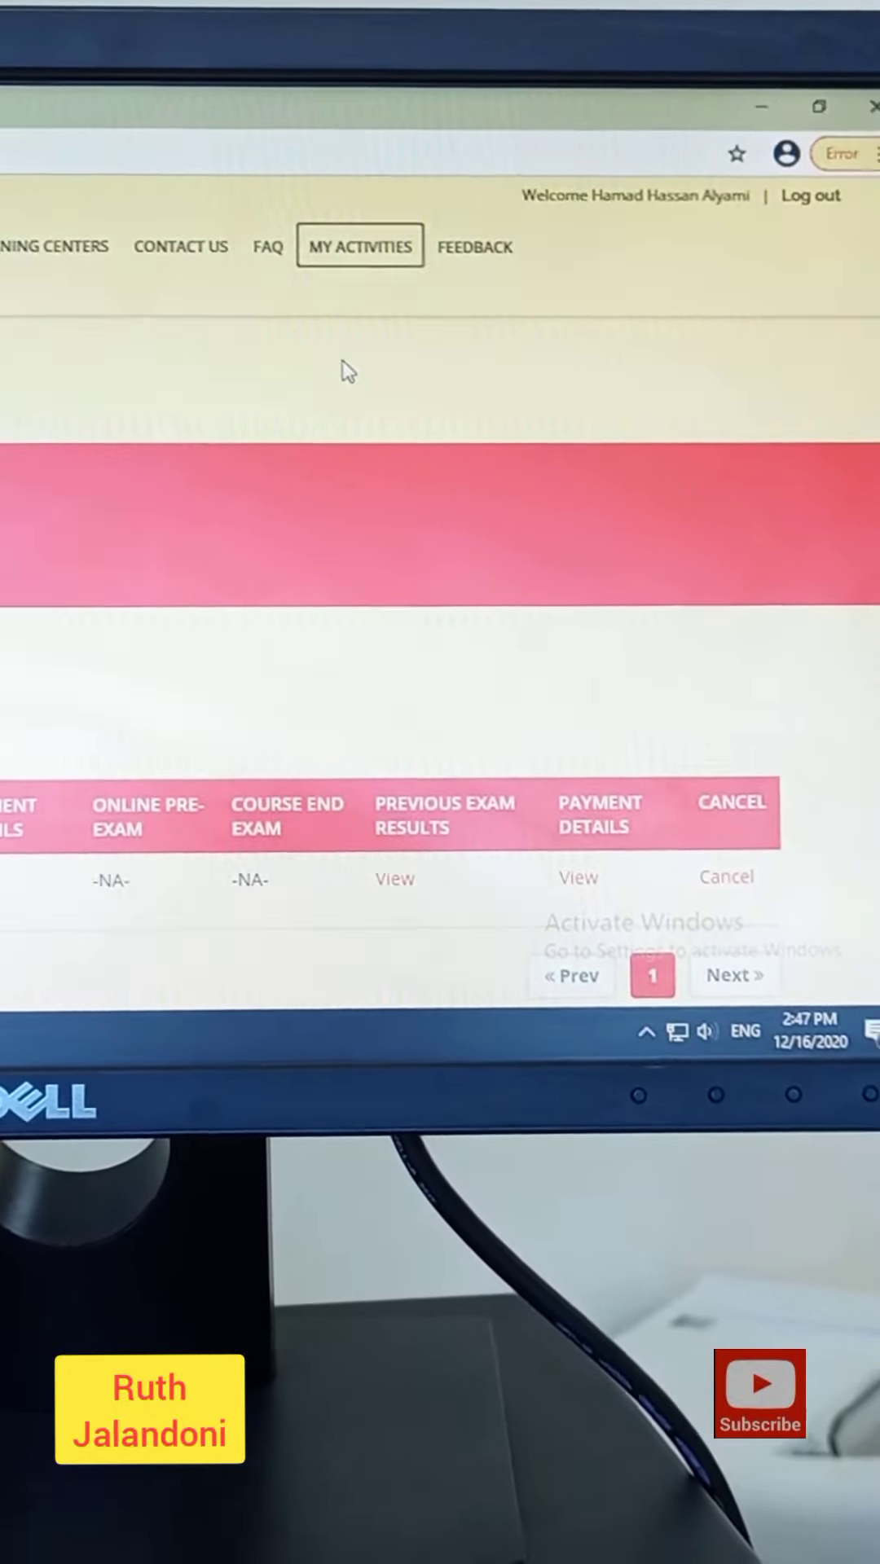
Go to the Reload Account page from the My Activities menu
left_click(361, 247)
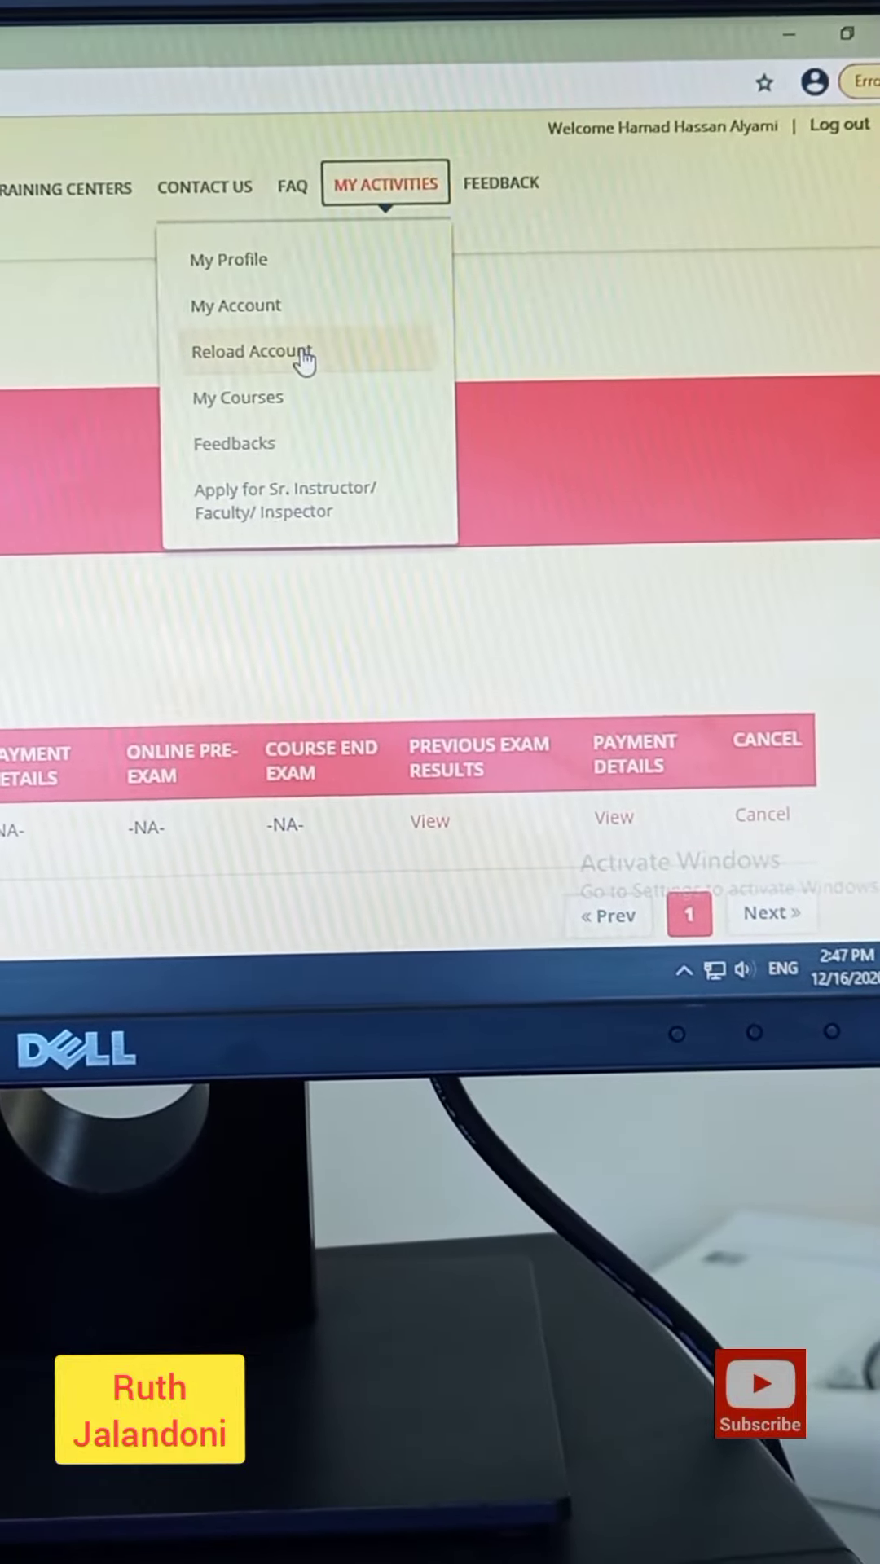
left_click(309, 362)
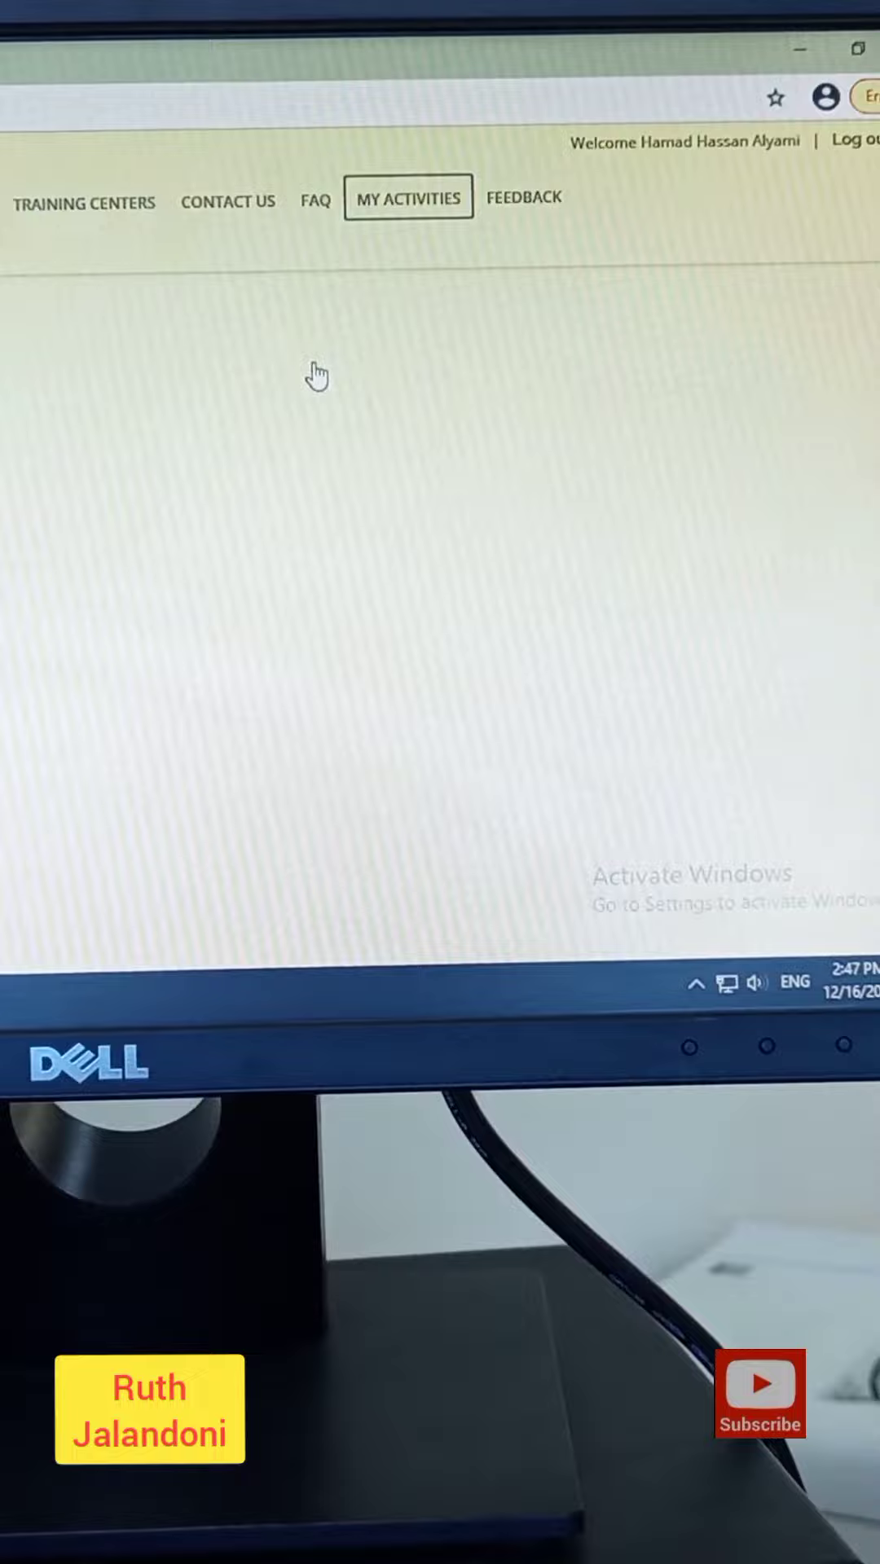
scroll(292, 368, "down", 2)
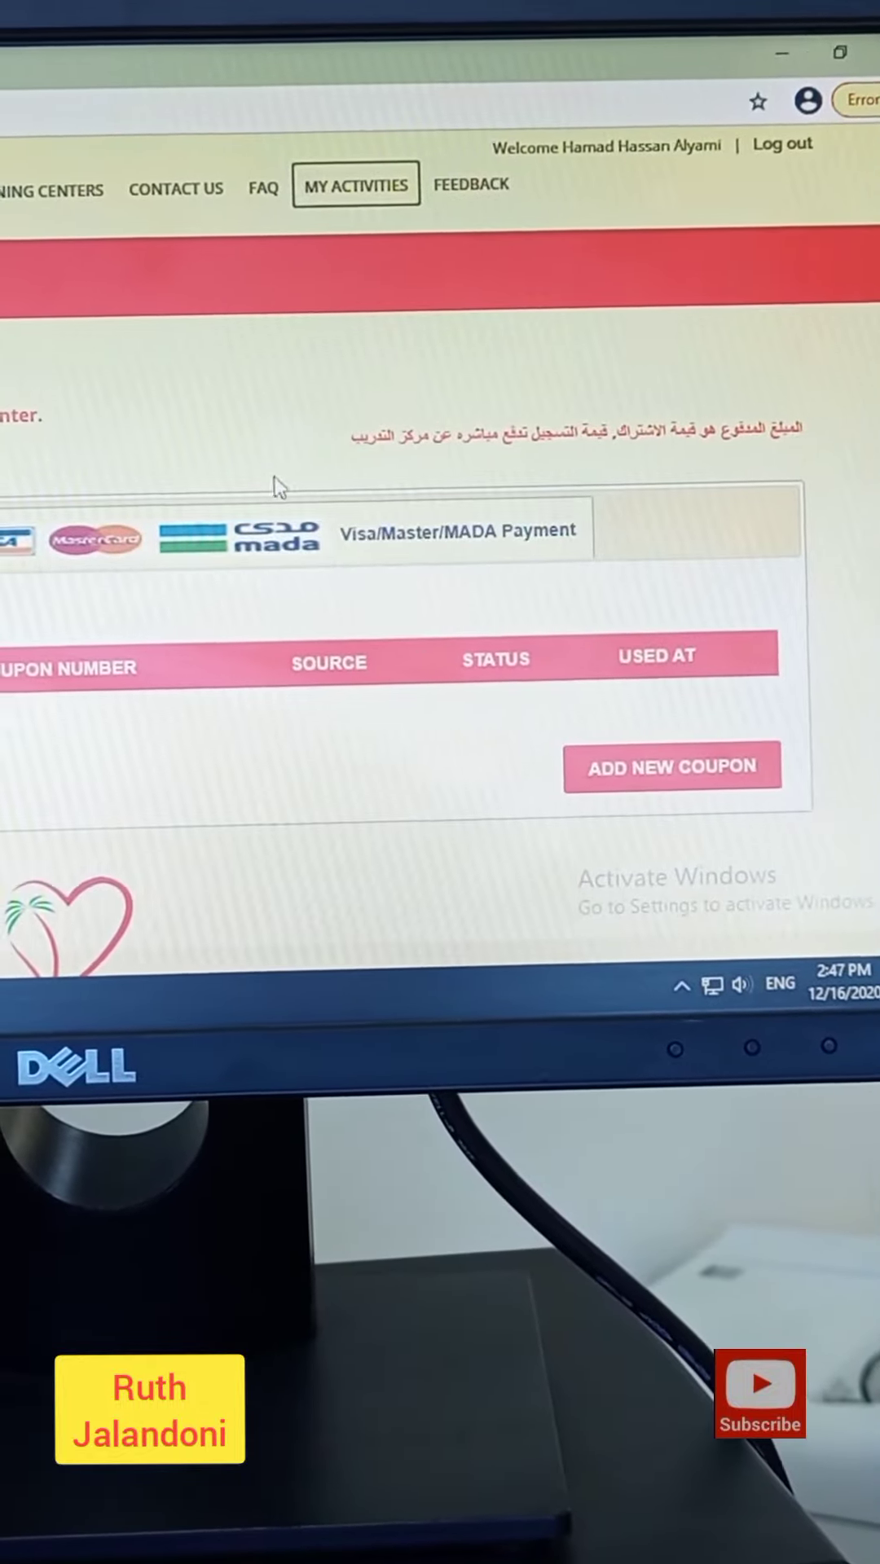
Show the Visa/Master/MADA card payment transaction table
left_click(262, 544)
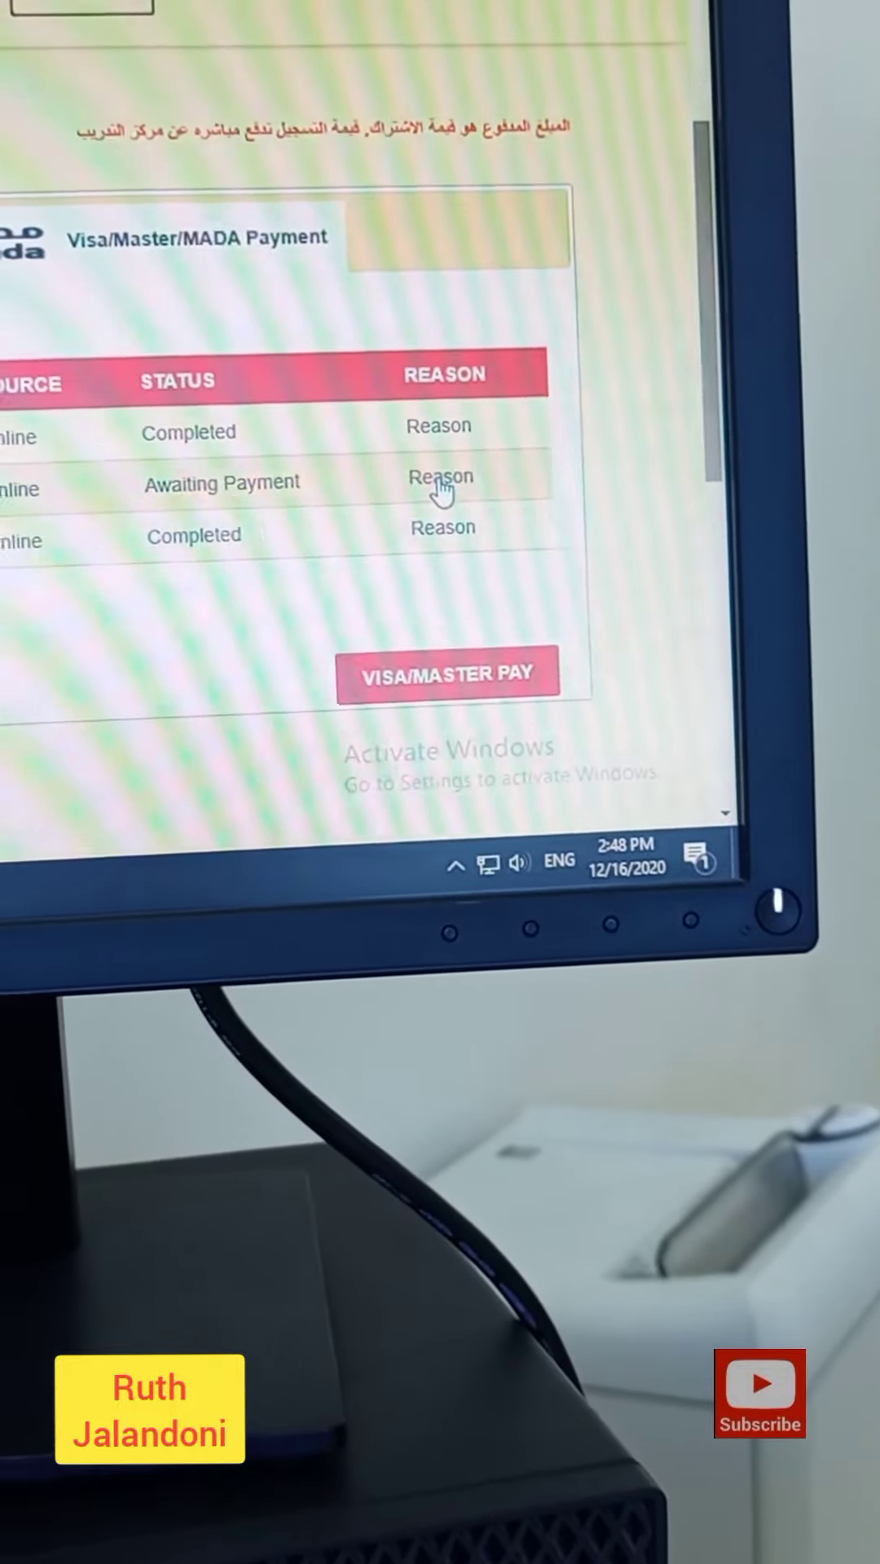
Complete the Awaiting Payment transaction, confirming a successful 50 SAR payment
left_click(438, 483)
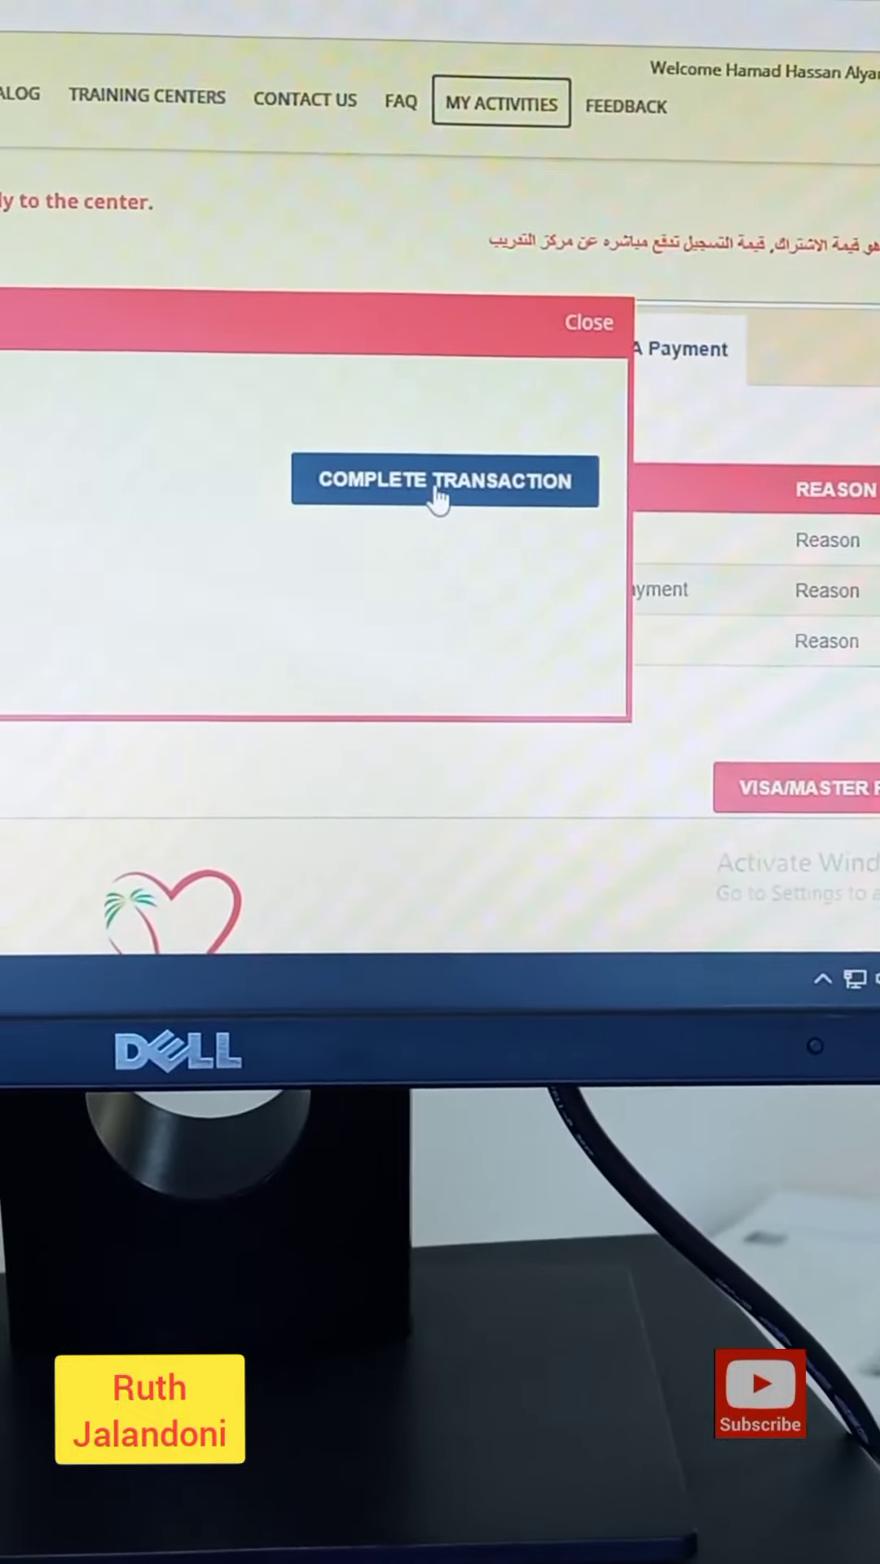
left_click(342, 484)
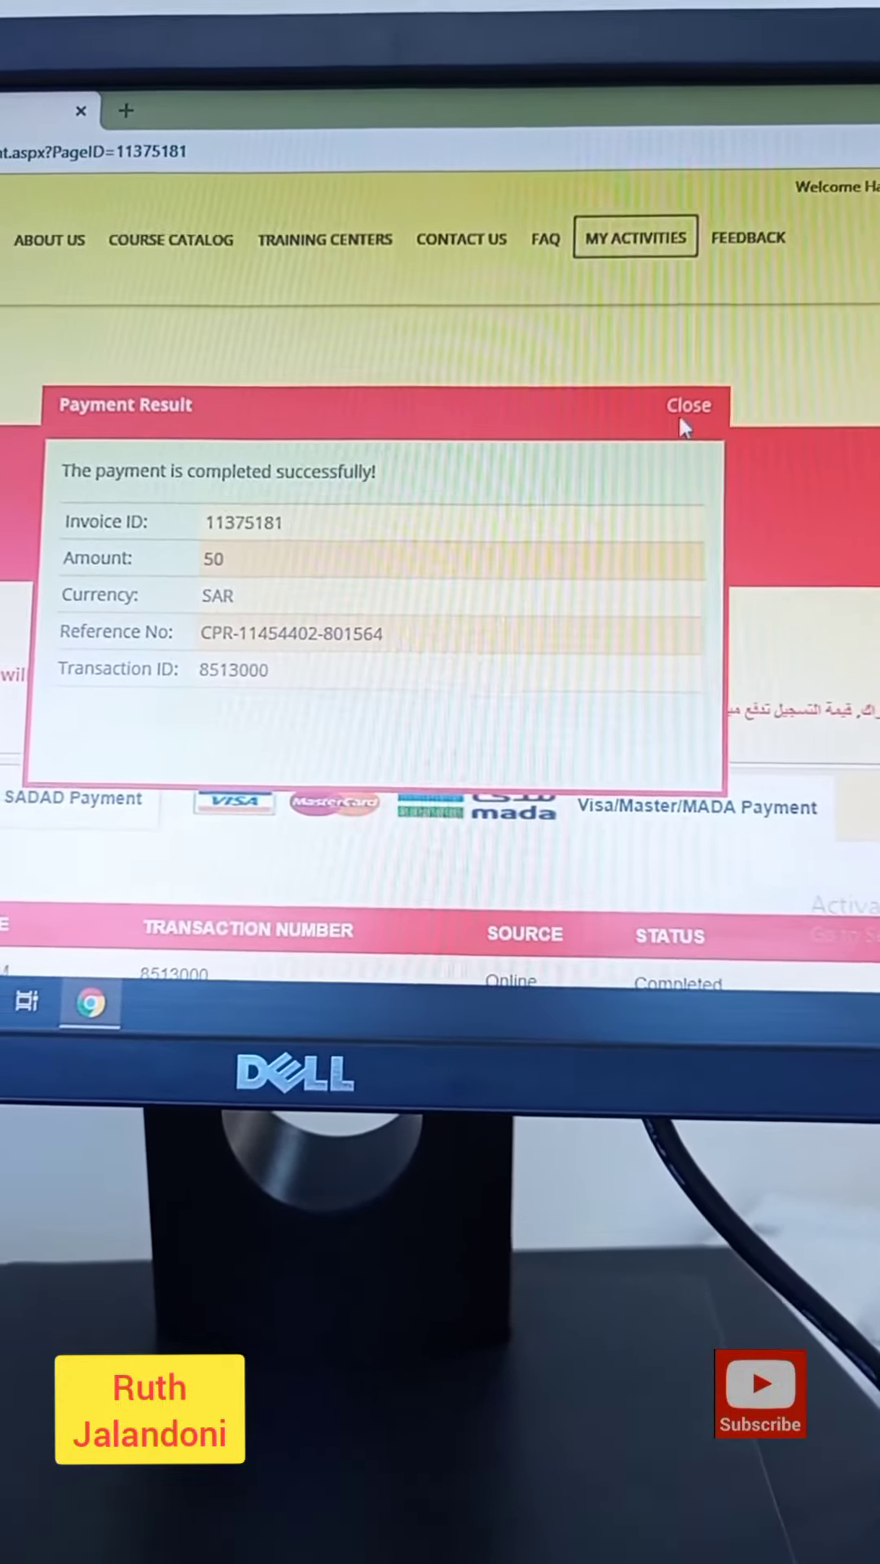
Close the Payment Result dialog so transaction 8513000 shows Completed in the list
left_click(694, 425)
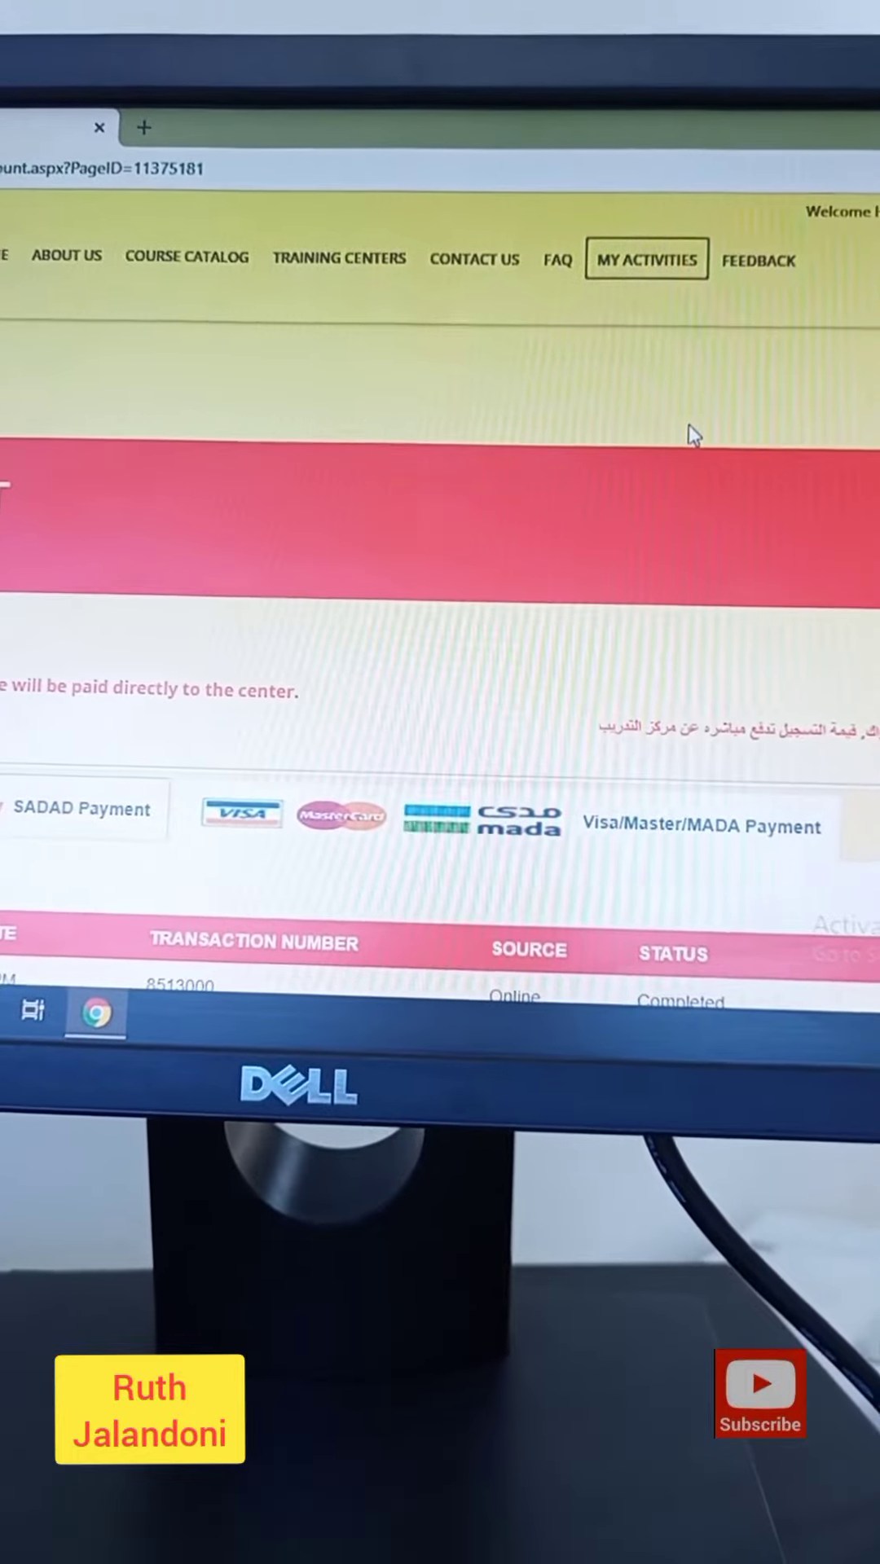
scroll(709, 368, "down", 4)
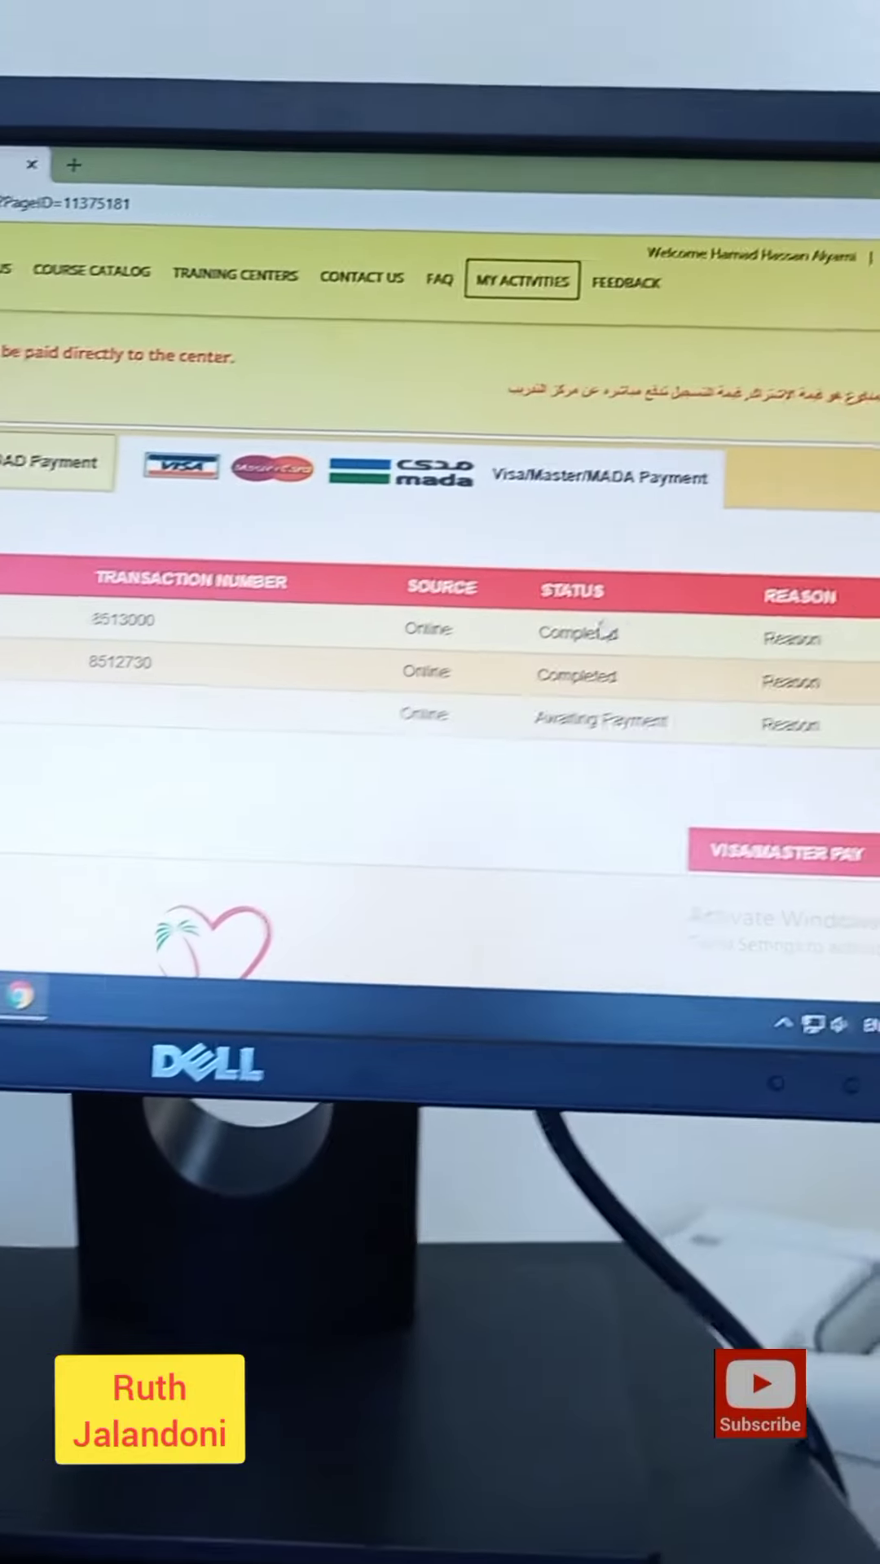